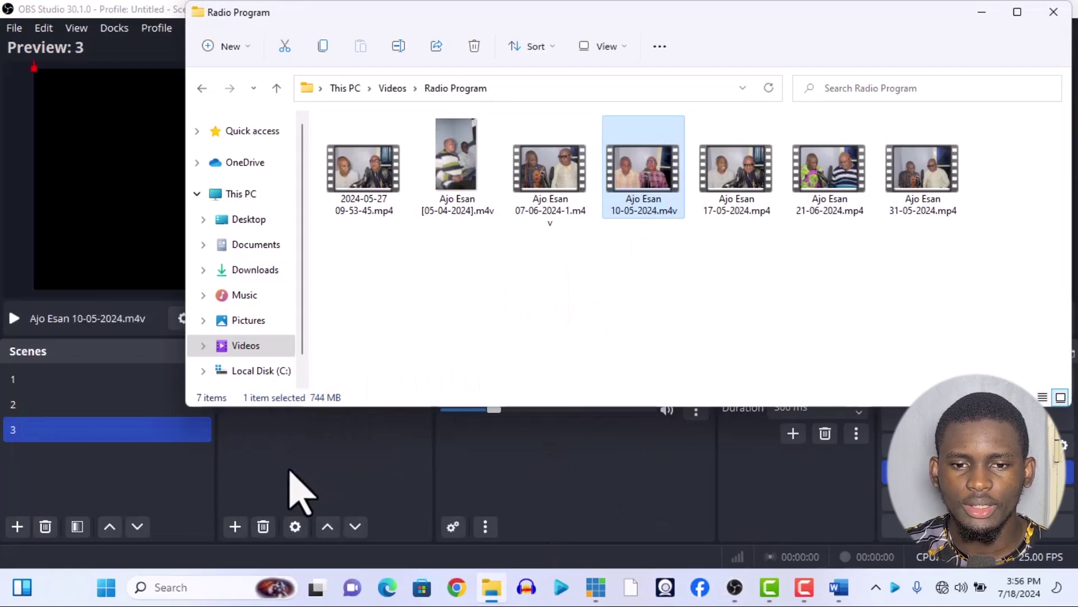
Step: Back in OBS Studio, select the Ajo Esan 10-05-2024 video source
click(245, 500)
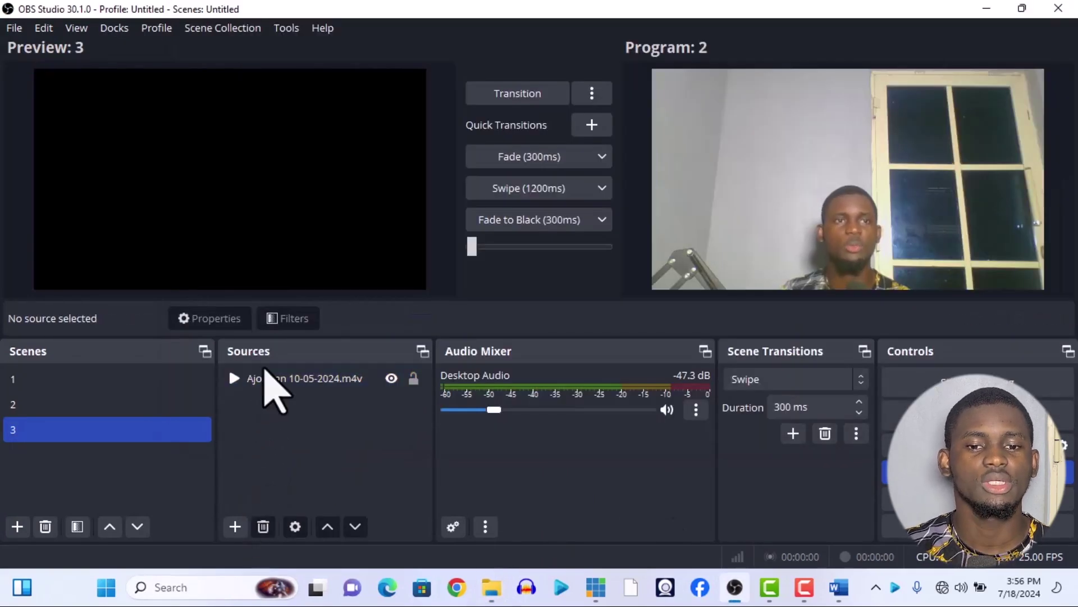
click(277, 386)
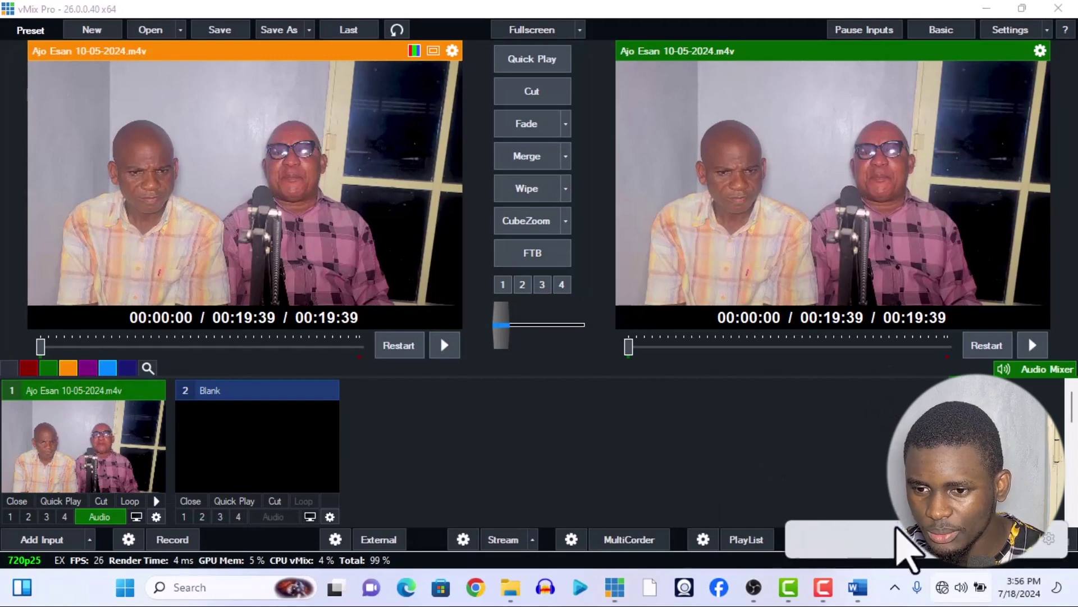
Step: Mute the computer's sound by dragging the system volume down to 0
click(963, 588)
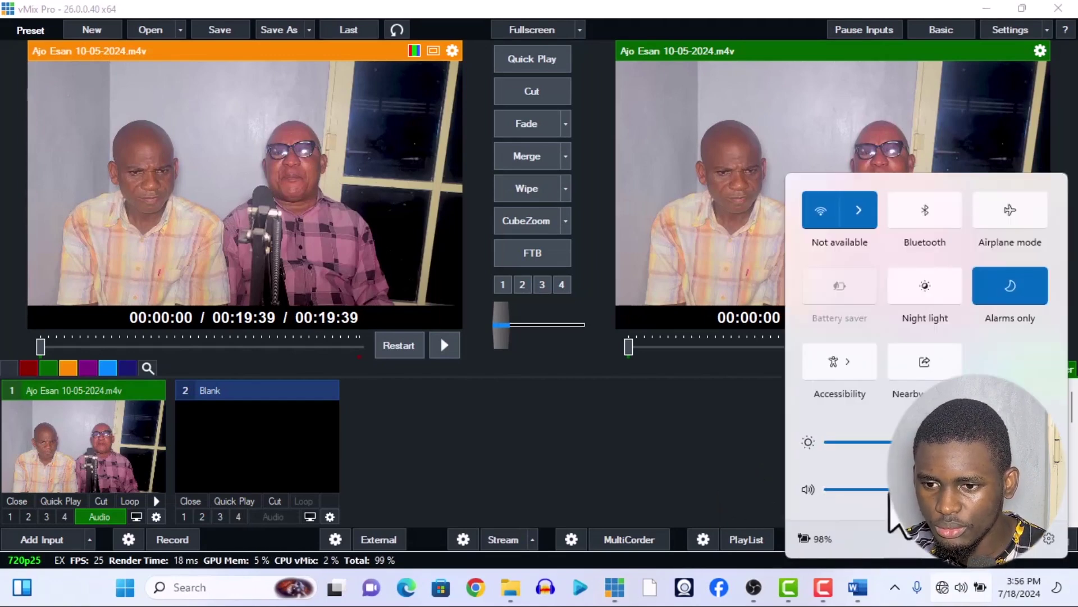
drag(824, 489, 706, 513)
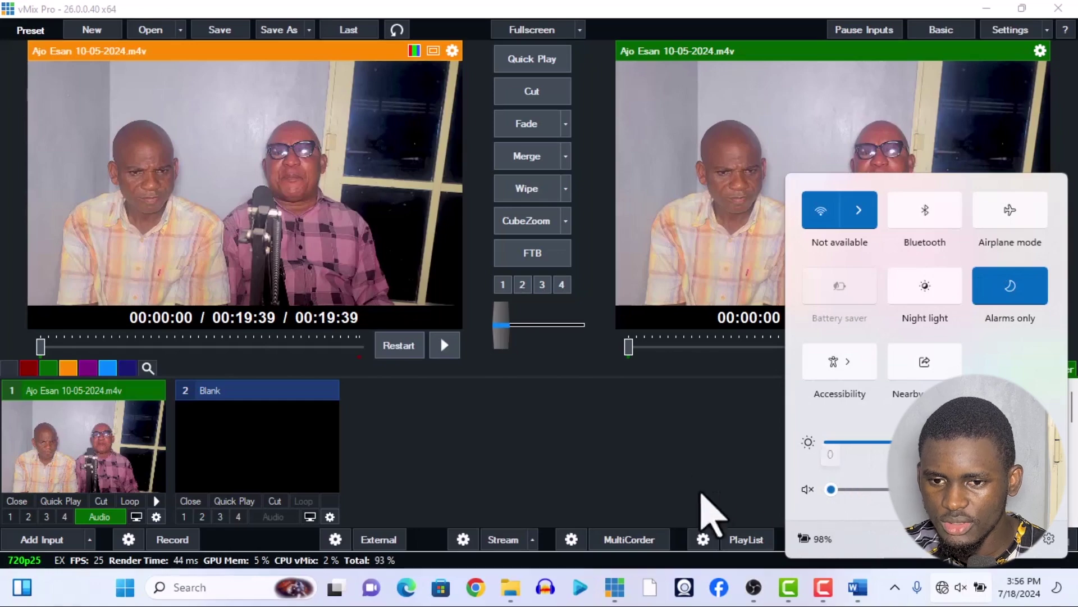
click(683, 450)
Step: Play the Ajo Esan video in vMix, scrub preview and program, then open the Radio Program folder
click(1032, 345)
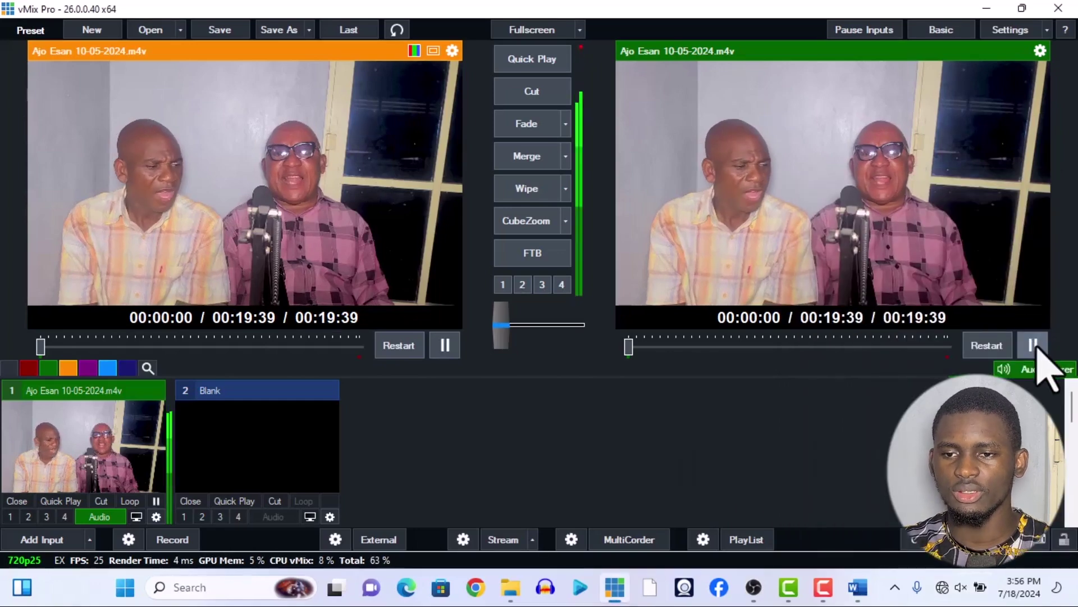
click(748, 347)
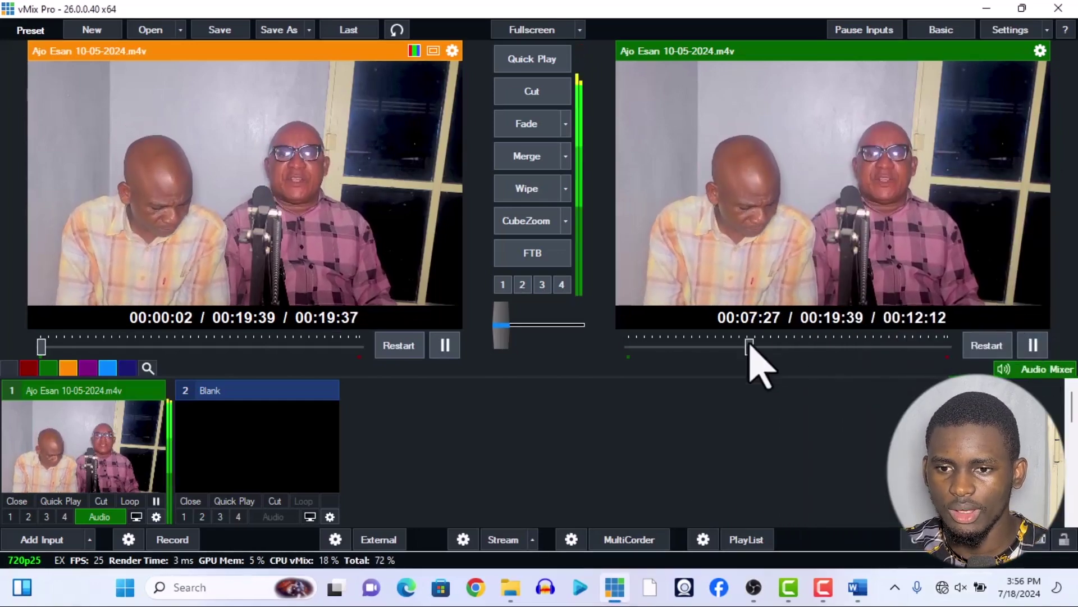
click(782, 347)
click(824, 348)
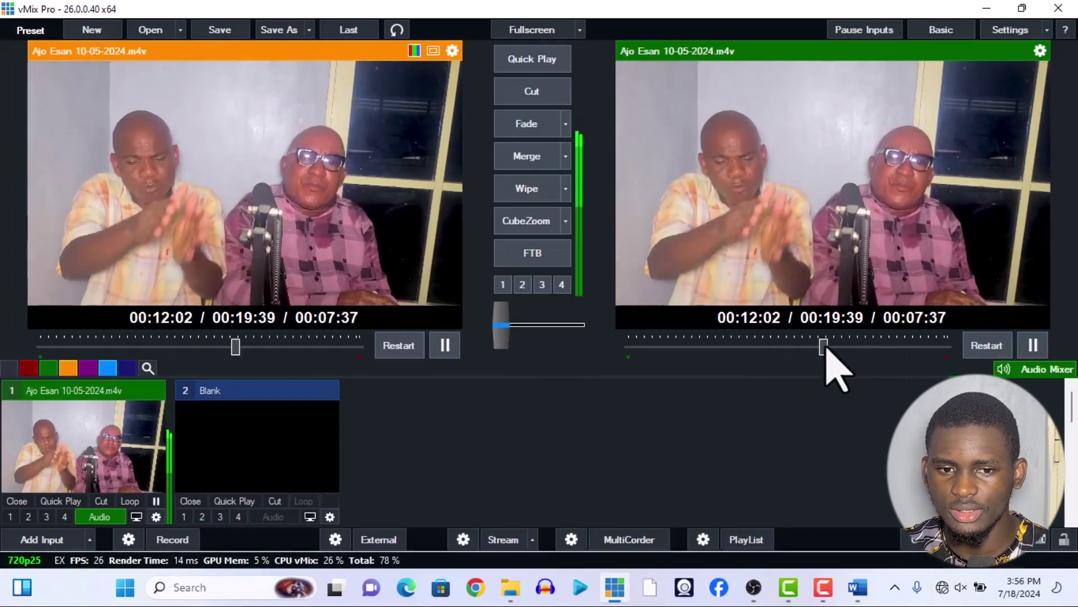
click(112, 347)
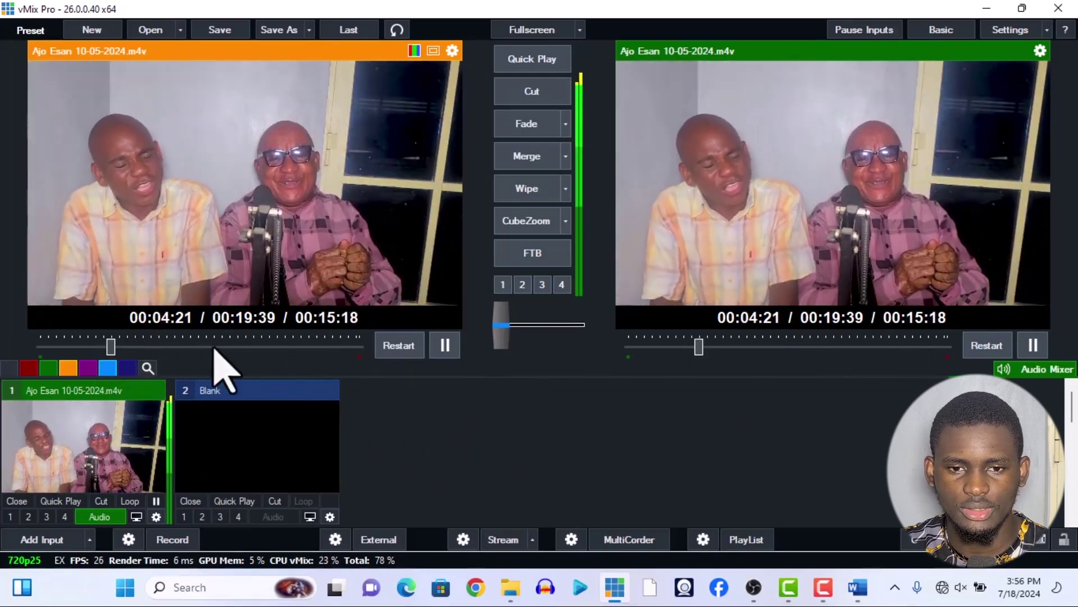
click(319, 347)
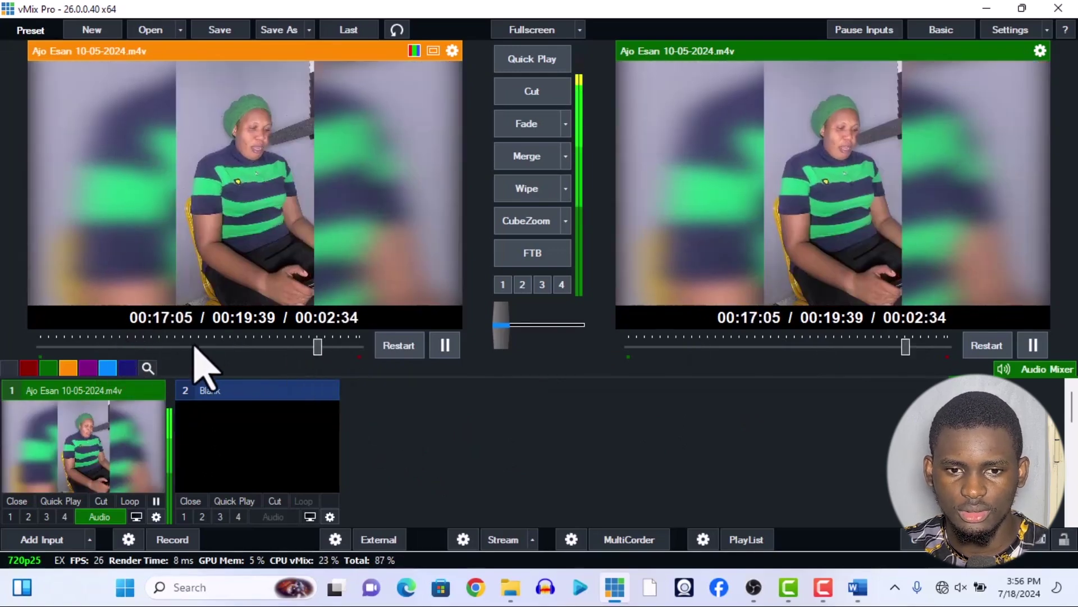
click(186, 347)
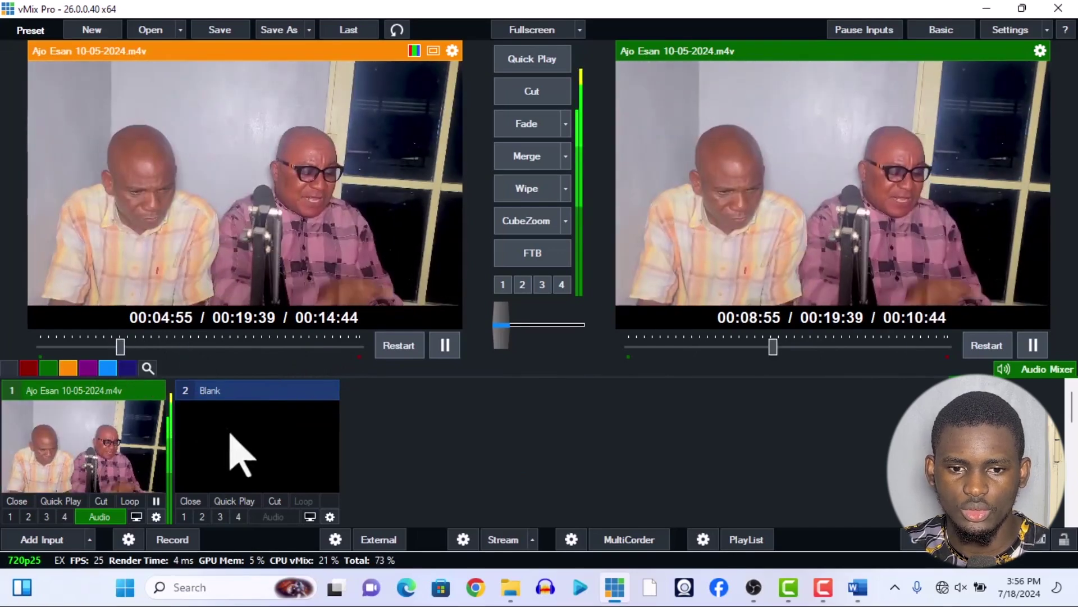
click(505, 596)
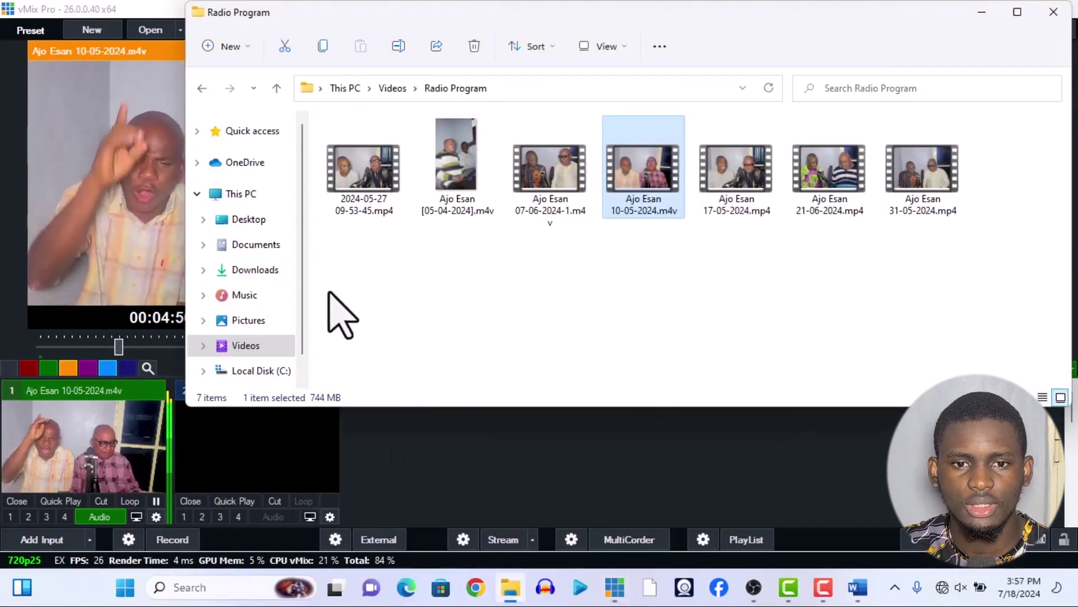
Step: Add the red E logo PNG from Pictures as vMix input 2 and send it to program
click(229, 330)
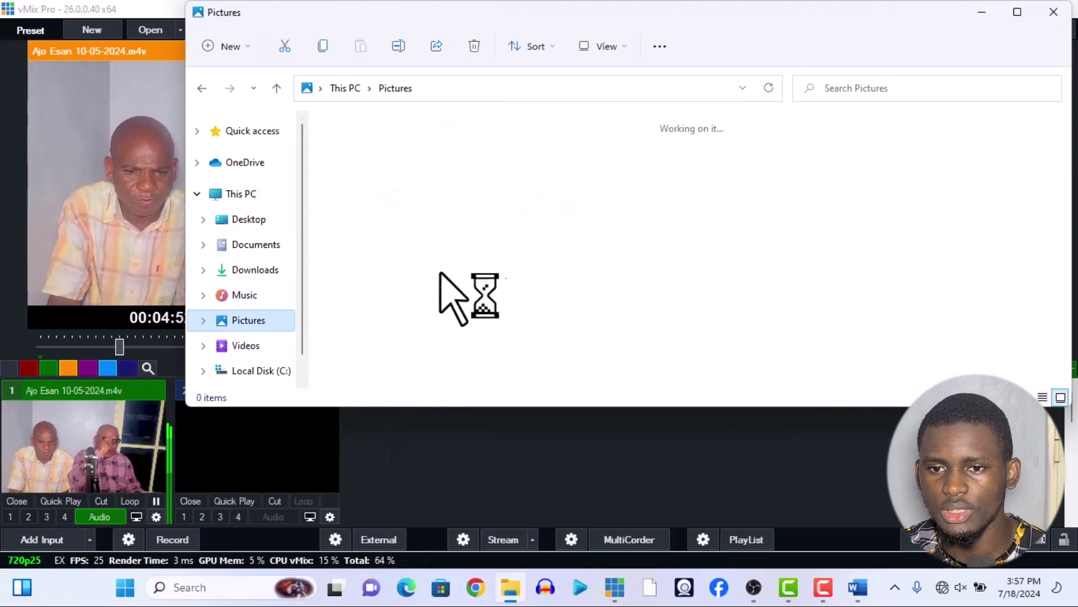
drag(483, 500, 472, 477)
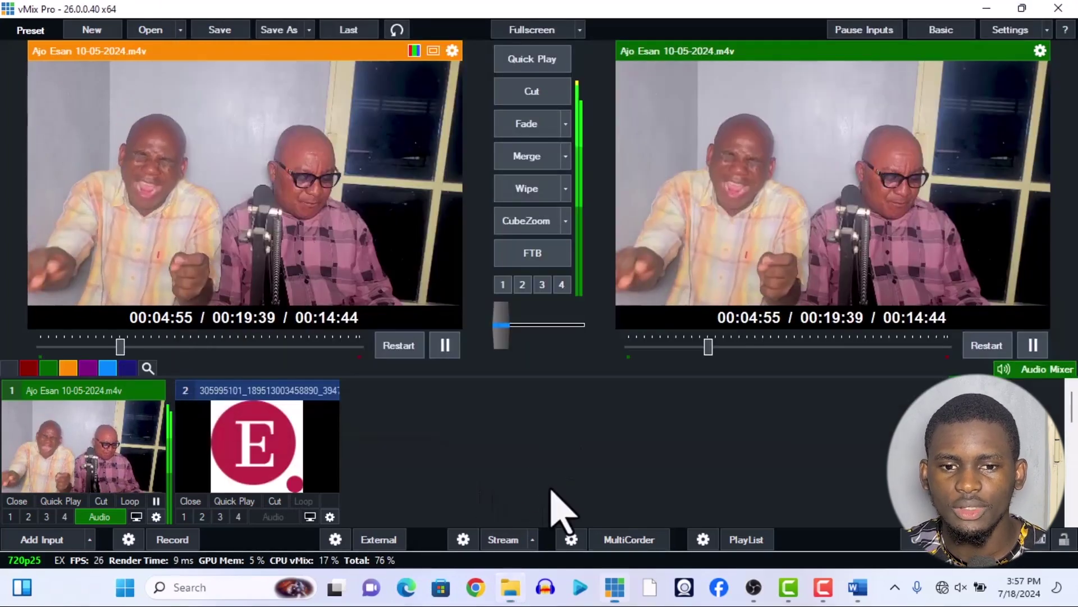
click(198, 501)
click(508, 587)
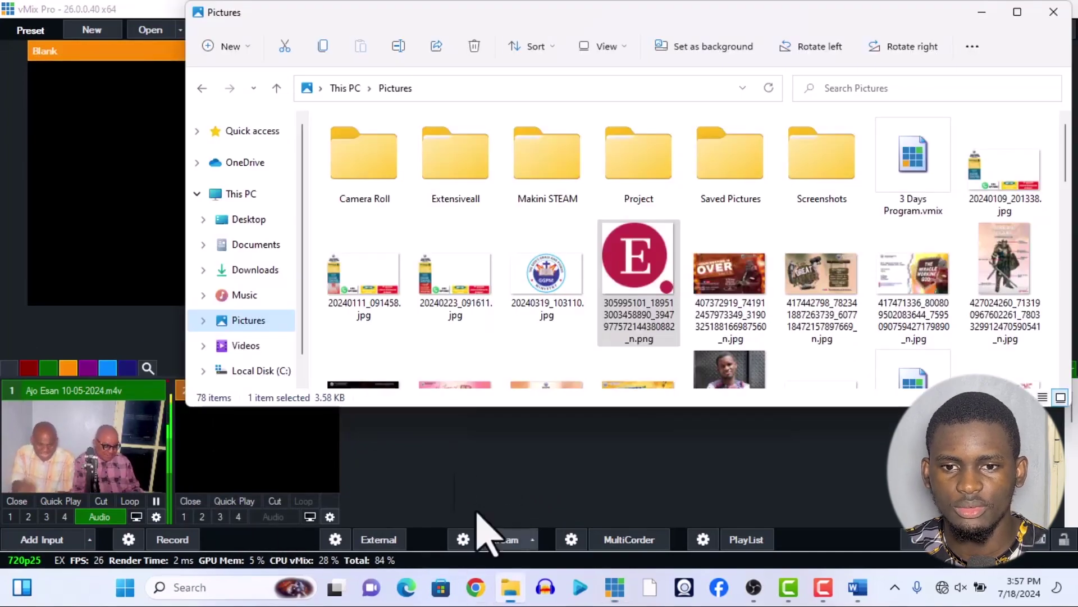
drag(466, 471, 437, 468)
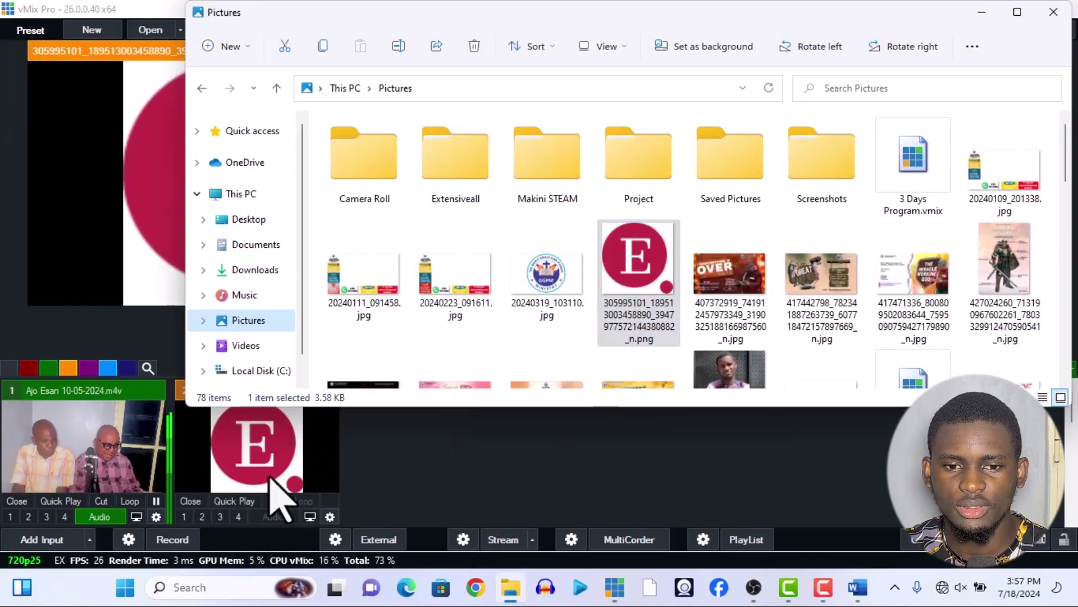
click(241, 498)
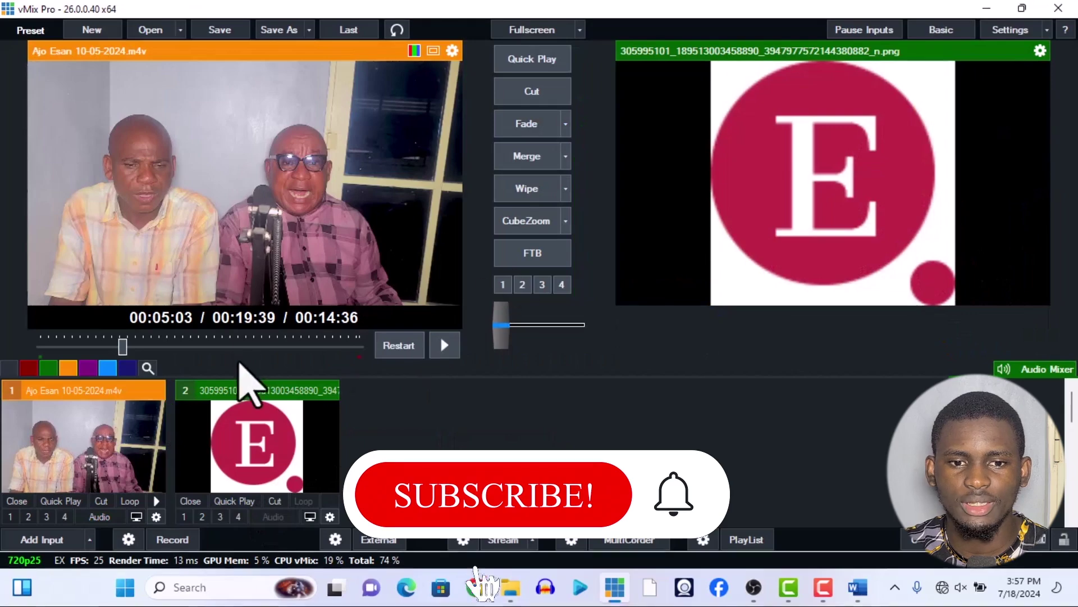
Step: Scrub the preview to about 10 minutes, then Fade to the radio video and back to the E logo
click(228, 347)
click(272, 346)
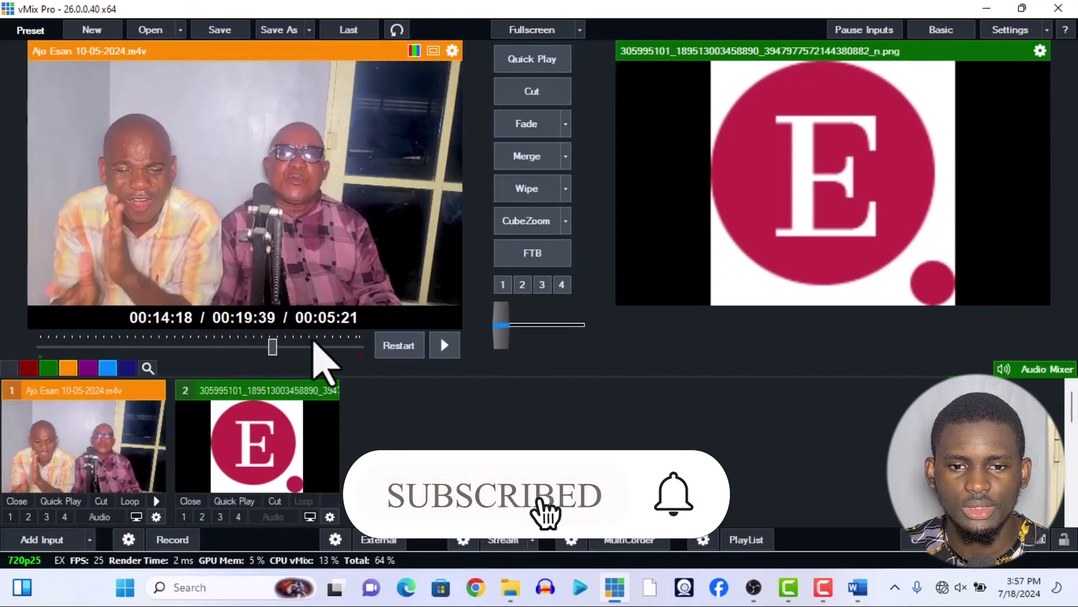
click(209, 347)
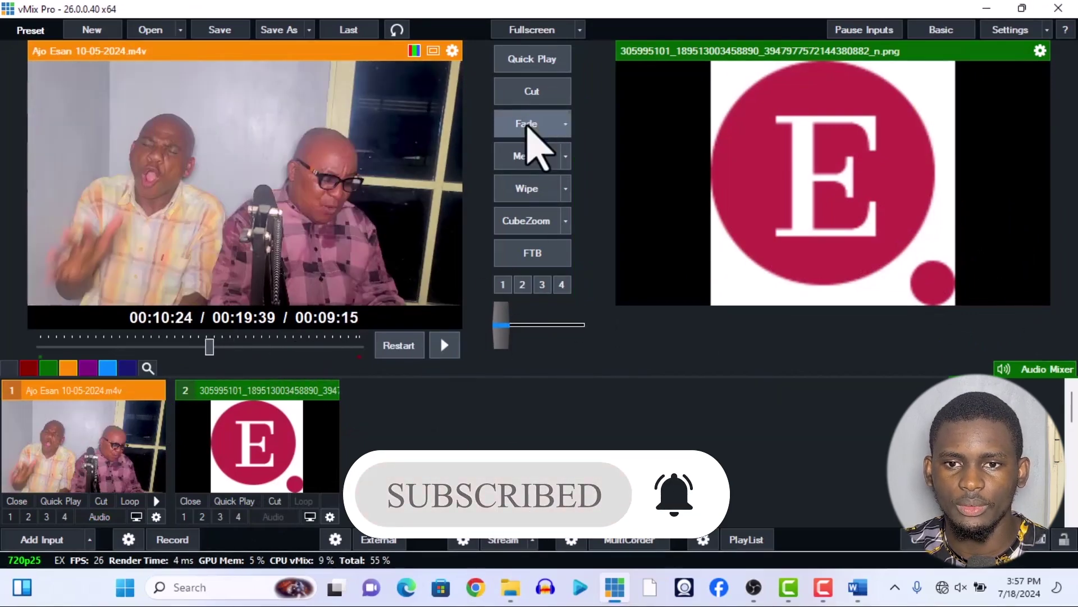
click(526, 126)
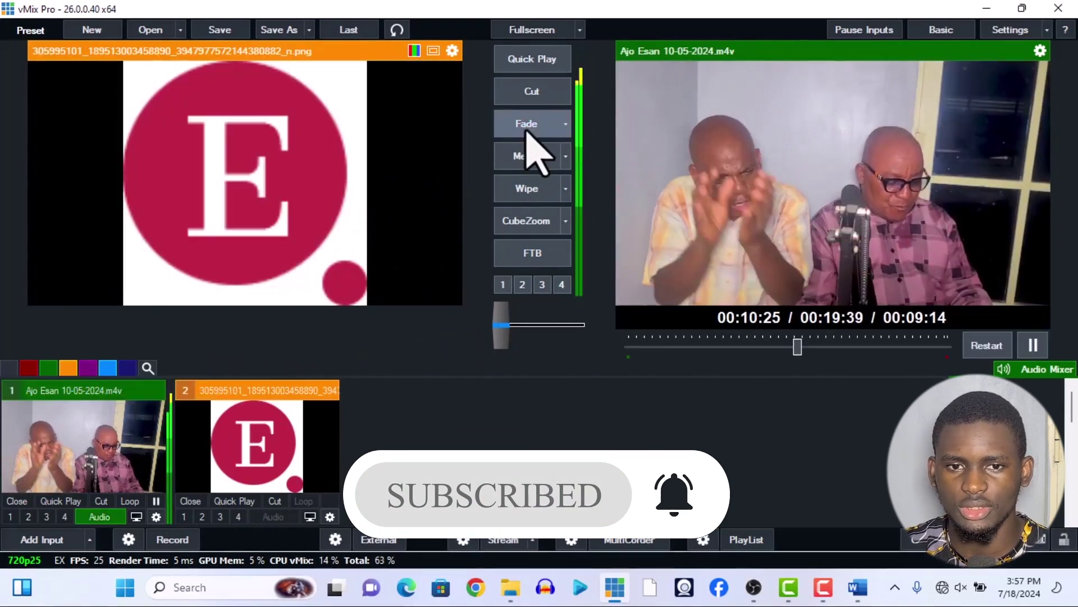
click(527, 126)
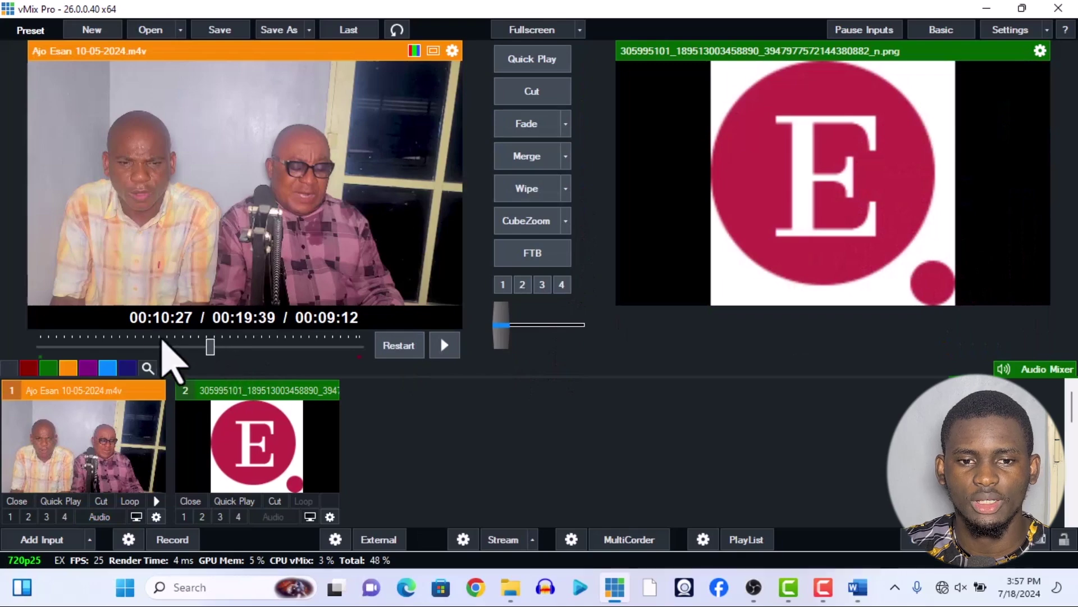
Step: Rewind the vMix preview to about 5 minutes, then return to OBS Studio and preview scene 2
click(120, 344)
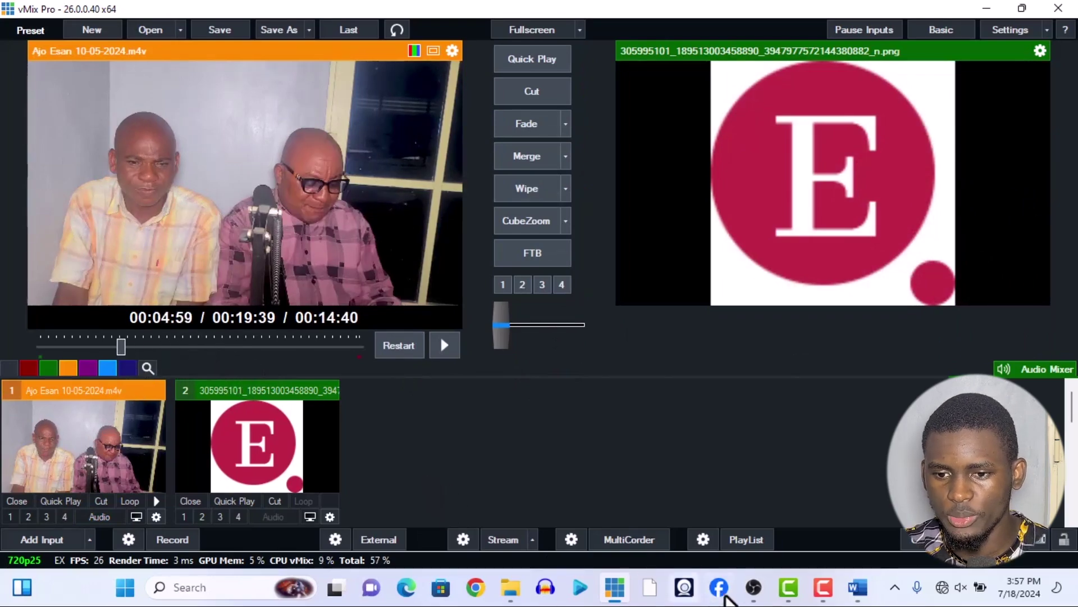
click(751, 588)
click(84, 405)
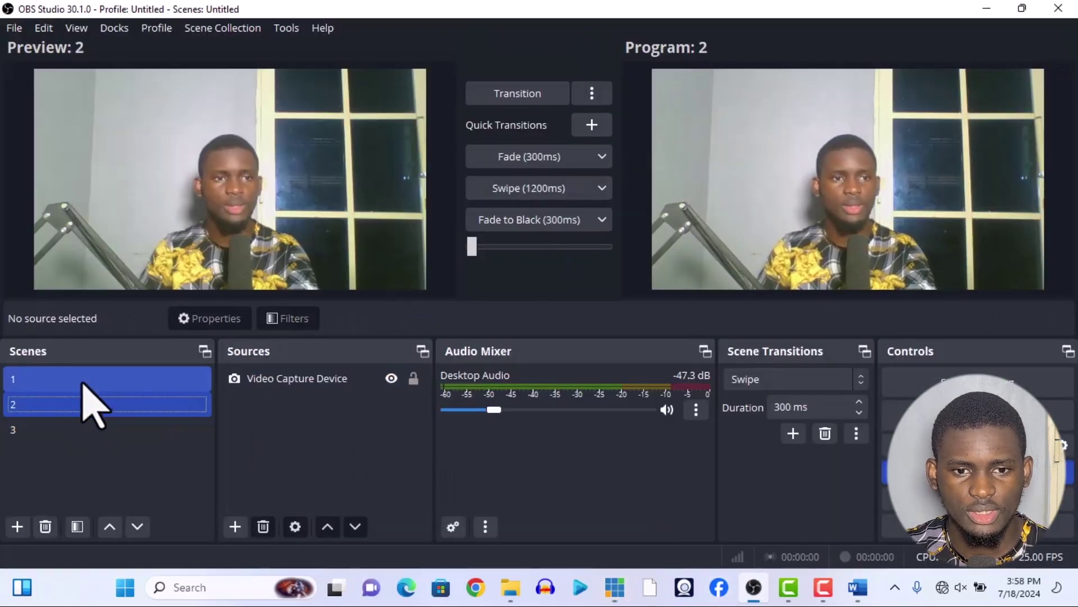
Step: Add the E logo image to scene 2, Fade it live, and preview scene 3's Ajo Esan video
click(508, 589)
drag(596, 346, 364, 481)
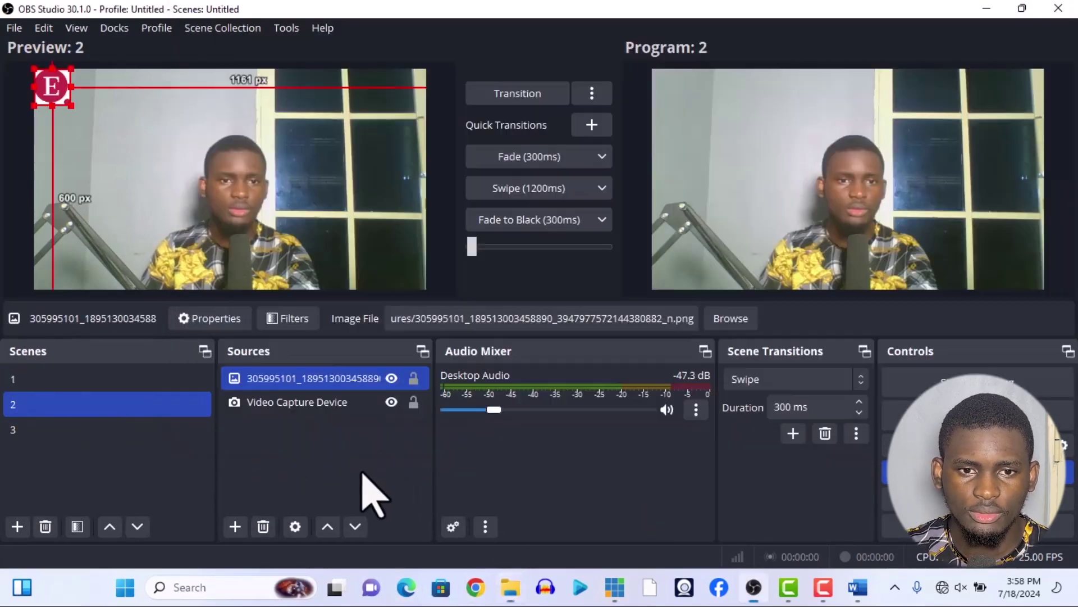
click(362, 473)
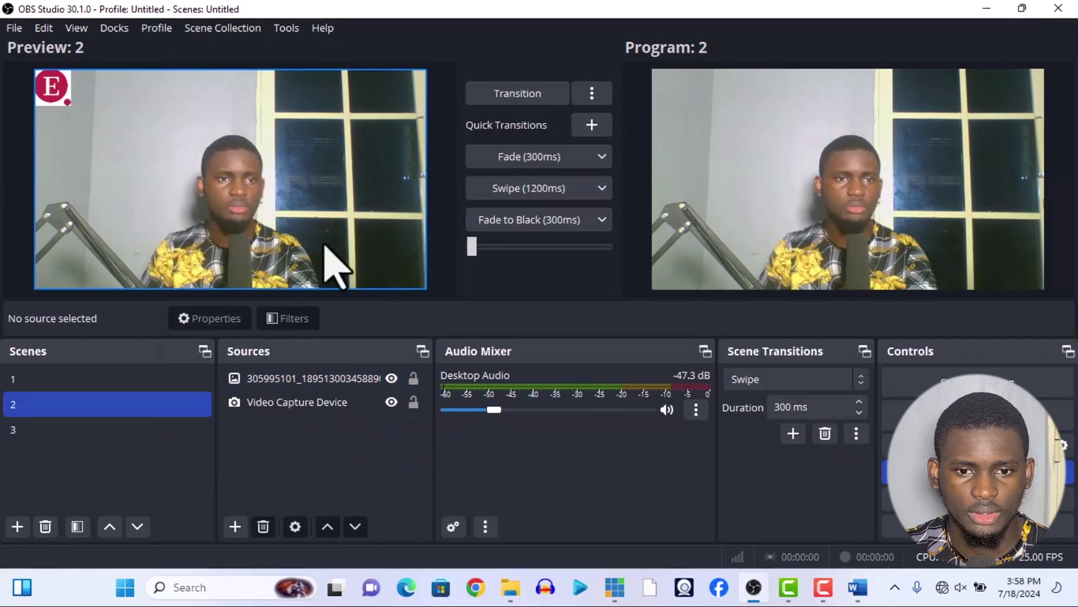
click(478, 160)
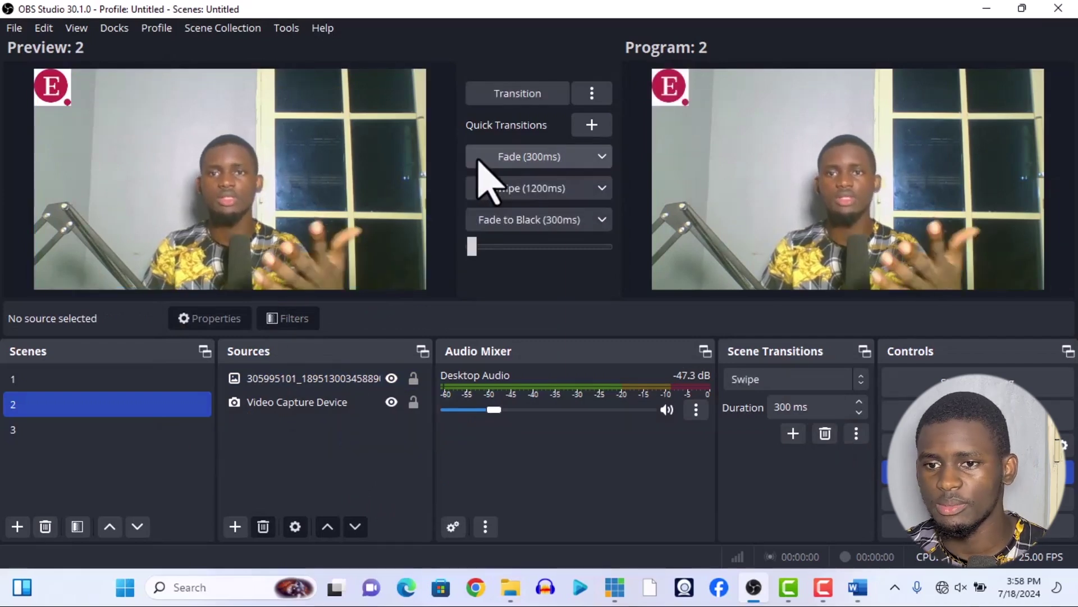
click(95, 431)
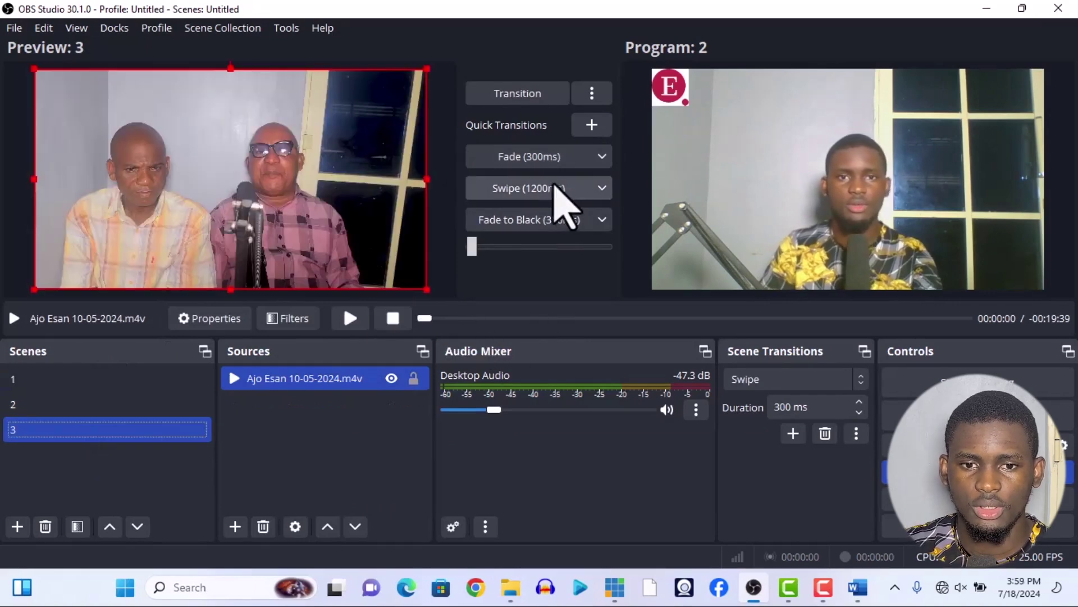
Step: Skip to mid-video, Fade scene 3 live, then reselect scene 3 and jump the video later
drag(431, 318, 699, 319)
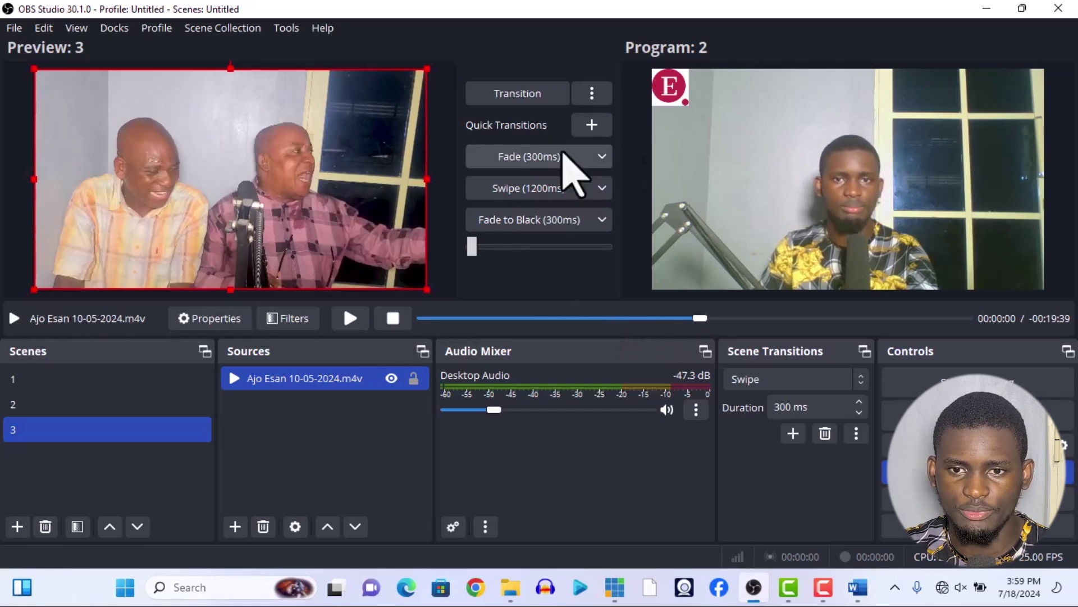
click(534, 157)
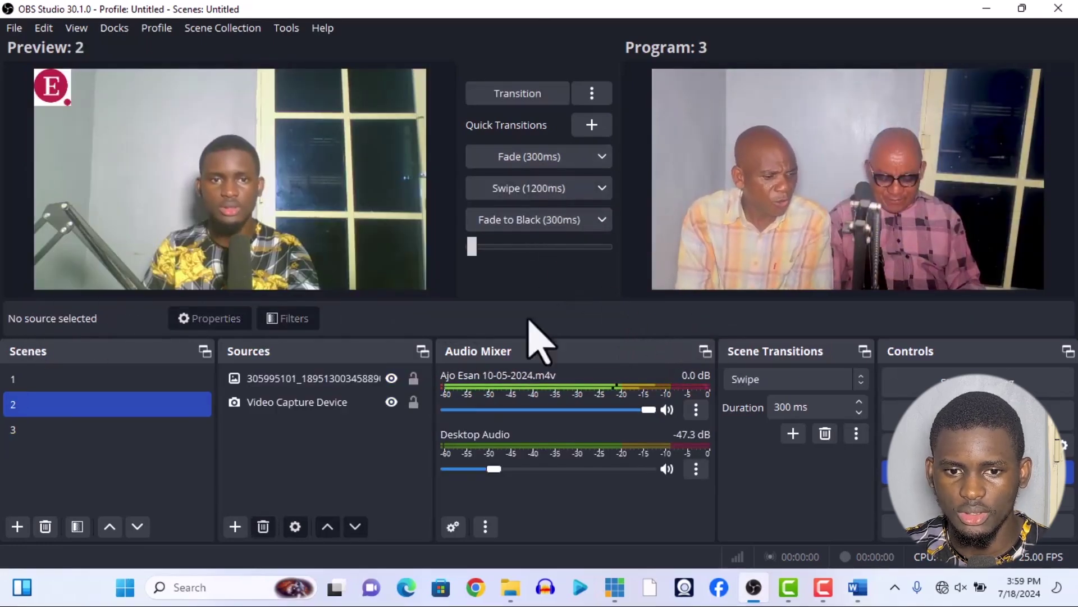
click(67, 429)
click(247, 378)
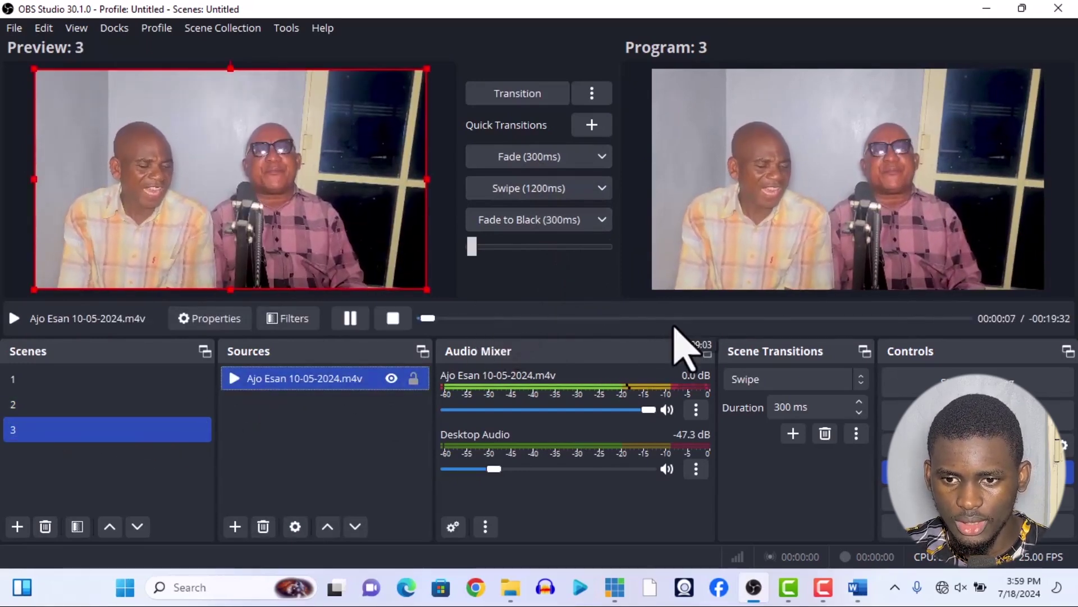
click(671, 320)
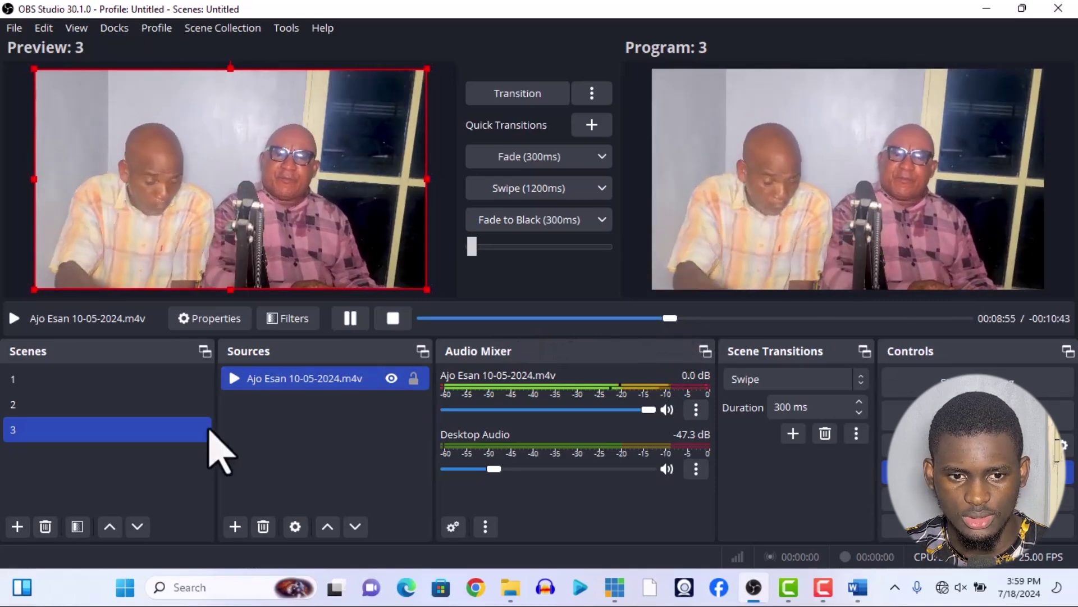
Step: Swipe logo scene 2 live, restart and play the Ajo Esan video, then Fade scene 3 back live
click(164, 413)
click(495, 189)
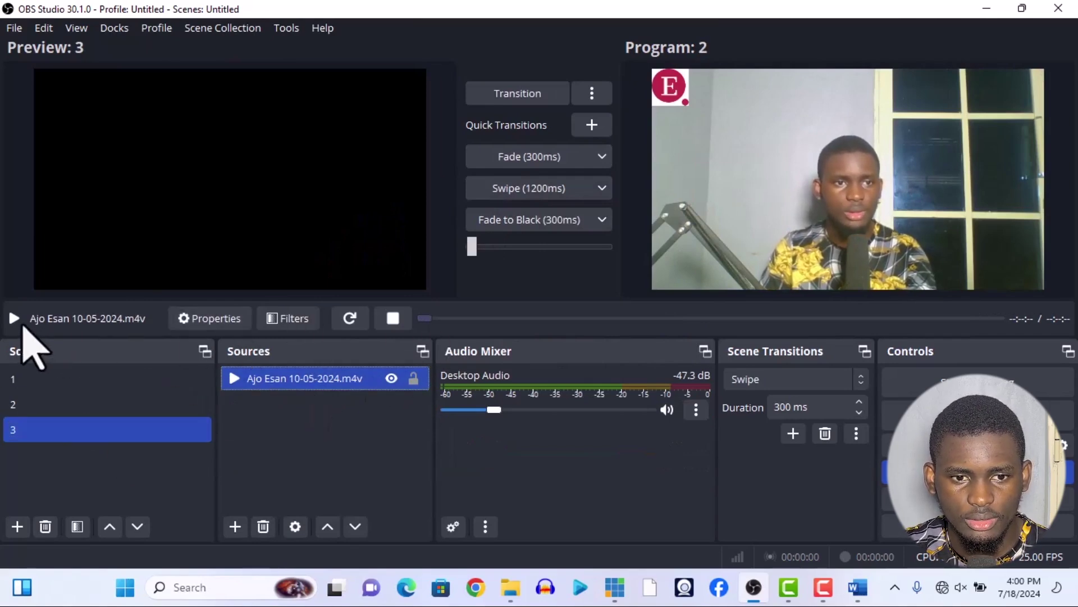
click(349, 319)
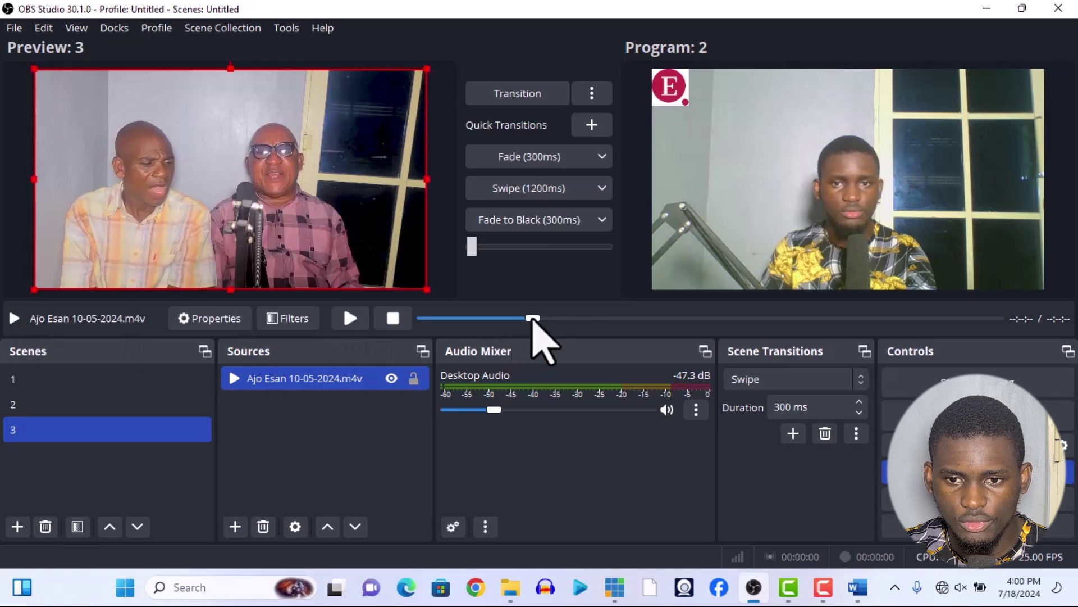
click(532, 319)
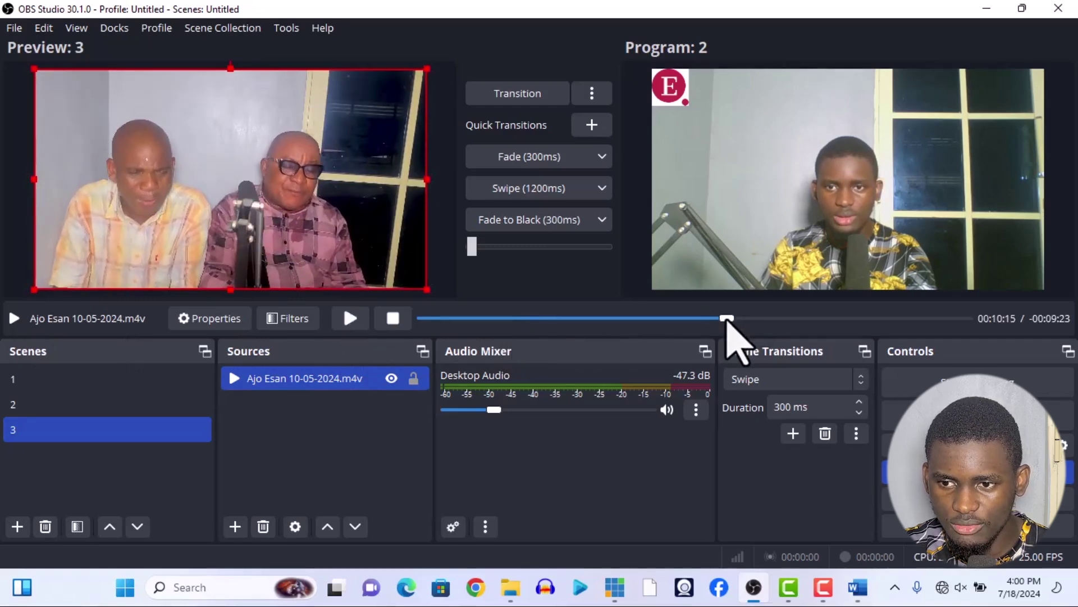
click(518, 165)
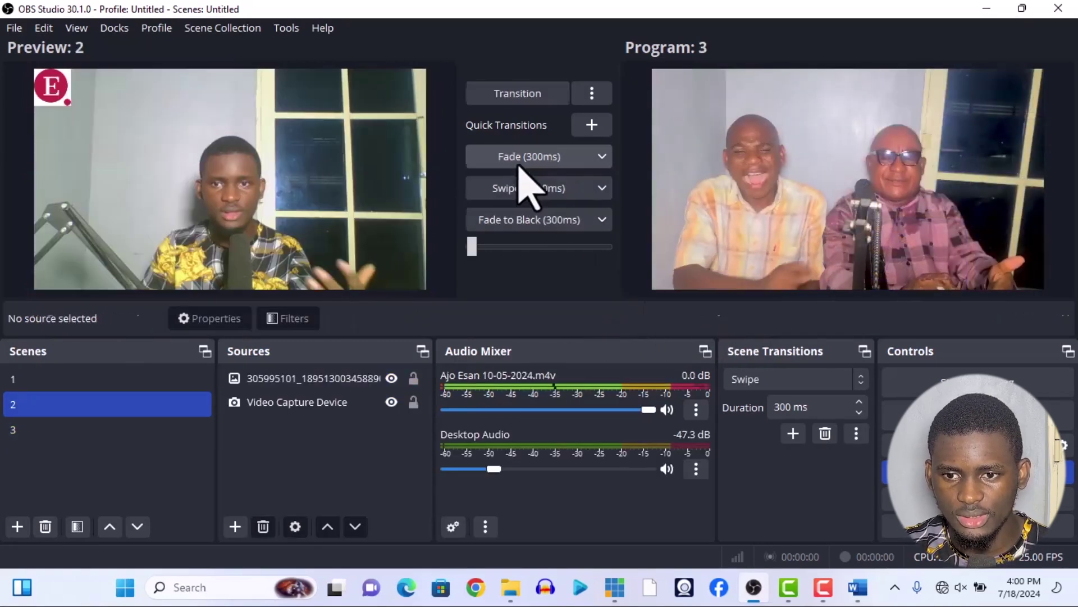
Step: Preview scene 3 and skip ahead in the video, then Swipe logo scene 2 onto program
click(106, 428)
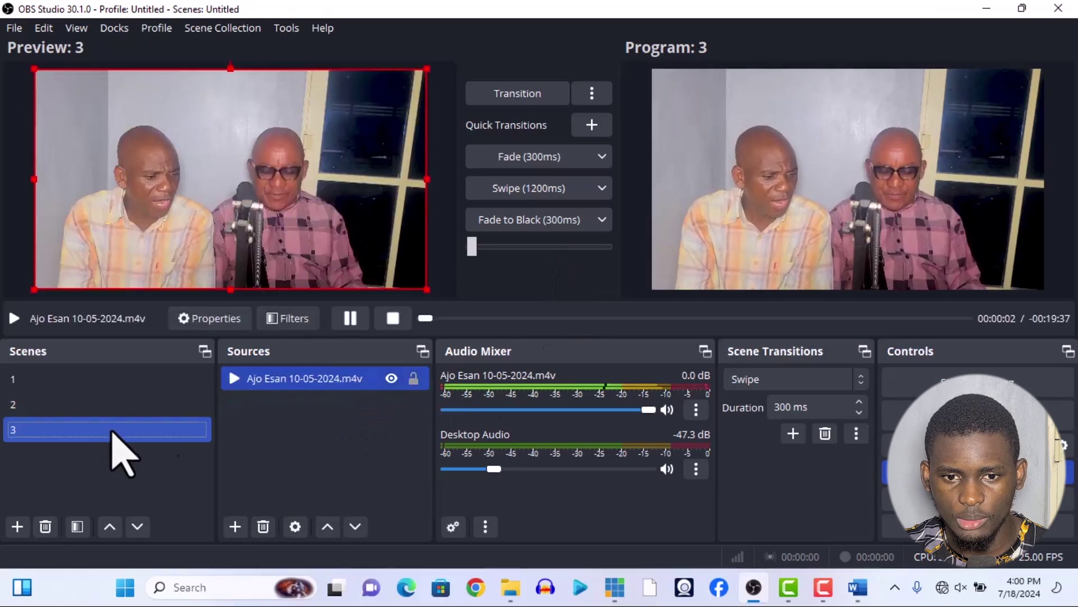
drag(691, 319, 729, 318)
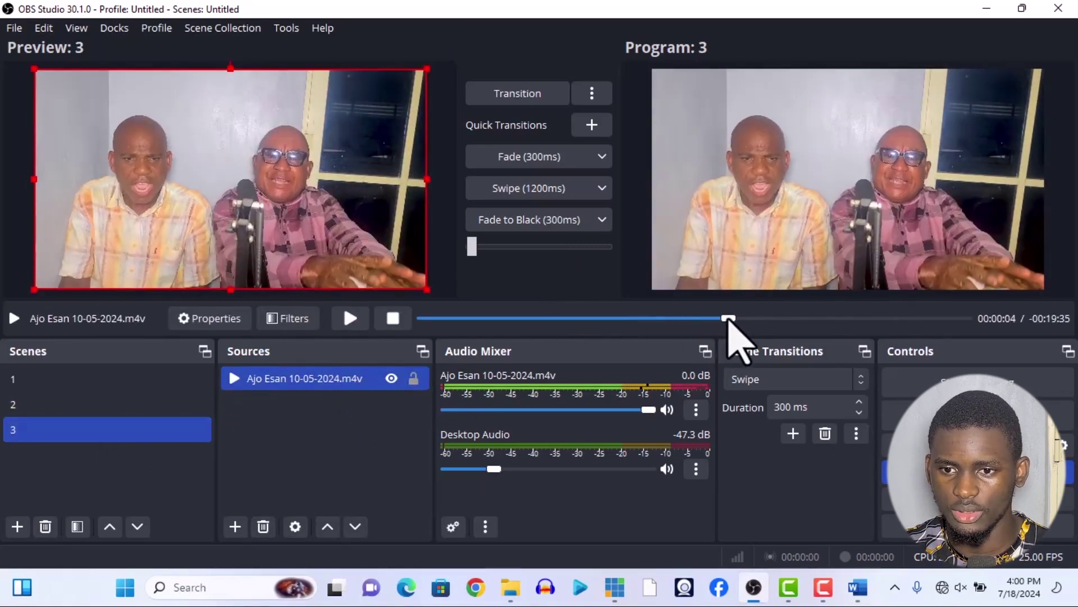
click(702, 319)
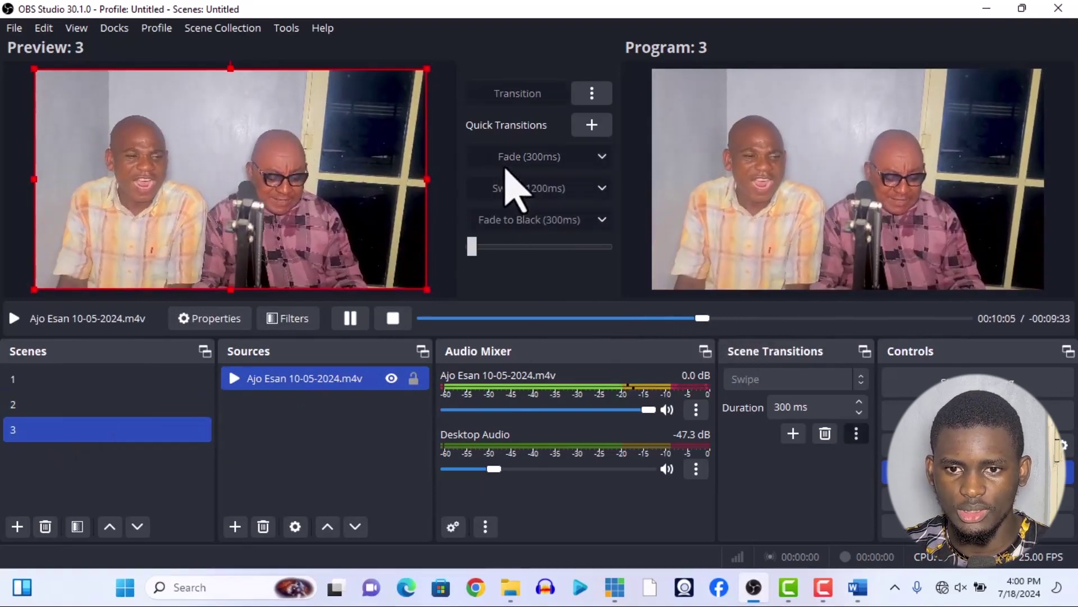
mouse_move(121, 382)
mouse_down()
mouse_move(120, 393)
mouse_move(522, 174)
mouse_move(385, 265)
mouse_move(144, 362)
mouse_move(123, 399)
mouse_up()
click(123, 400)
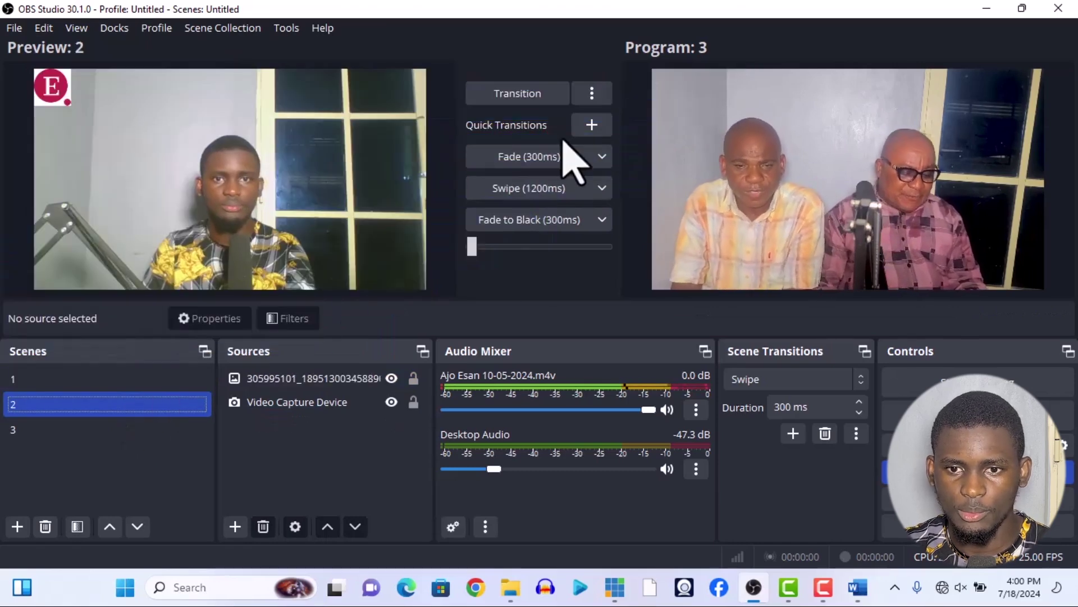
click(577, 185)
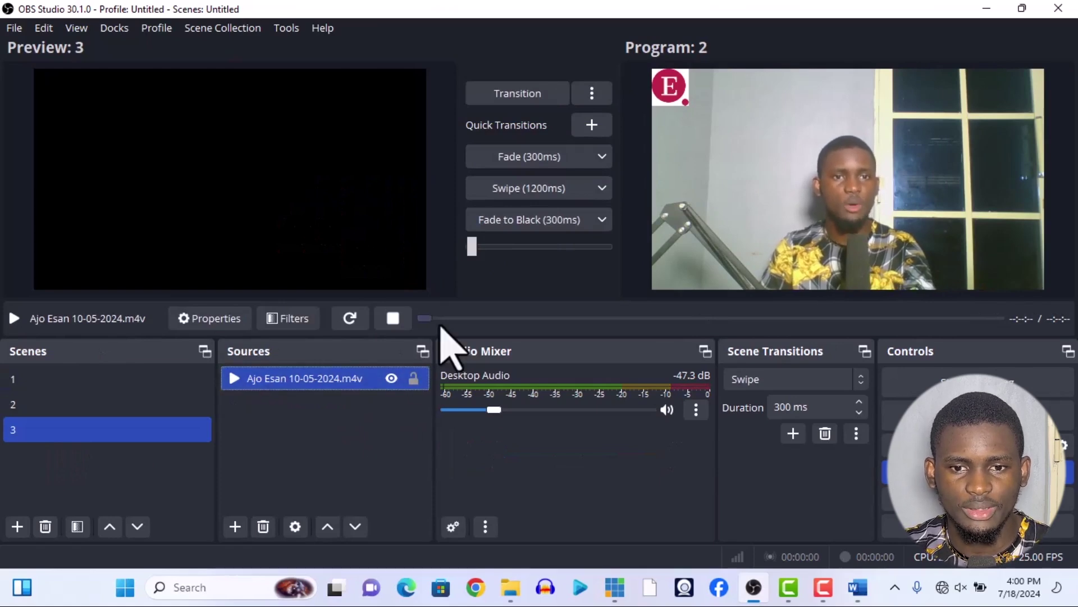
Step: Play the Ajo Esan video from around 08:54 and preview scene 3 again
click(348, 320)
mouse_move(656, 319)
mouse_down()
mouse_move(685, 320)
mouse_move(668, 319)
mouse_up()
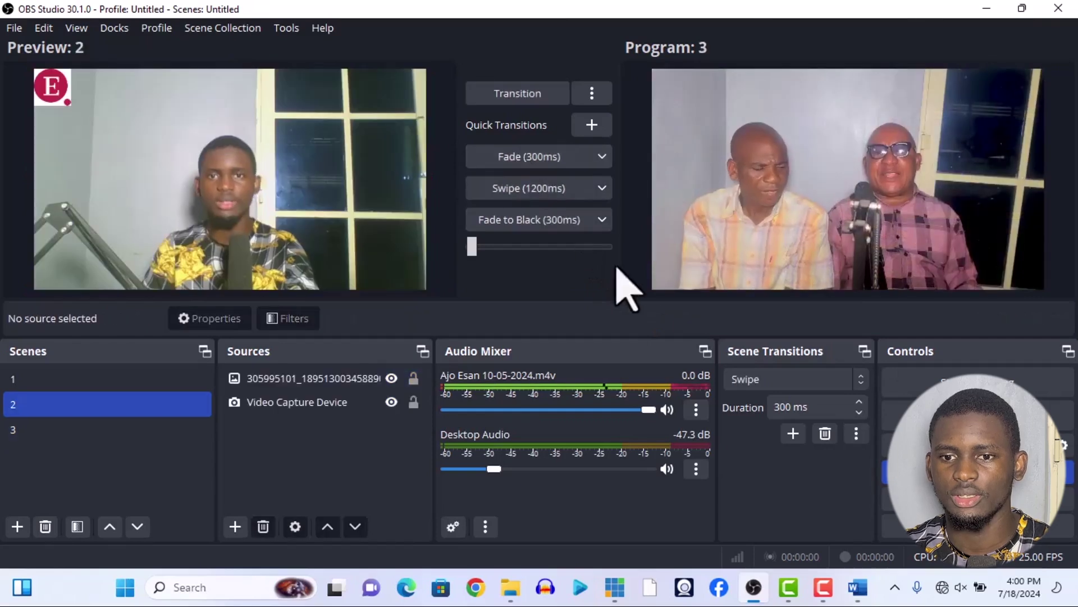
click(189, 431)
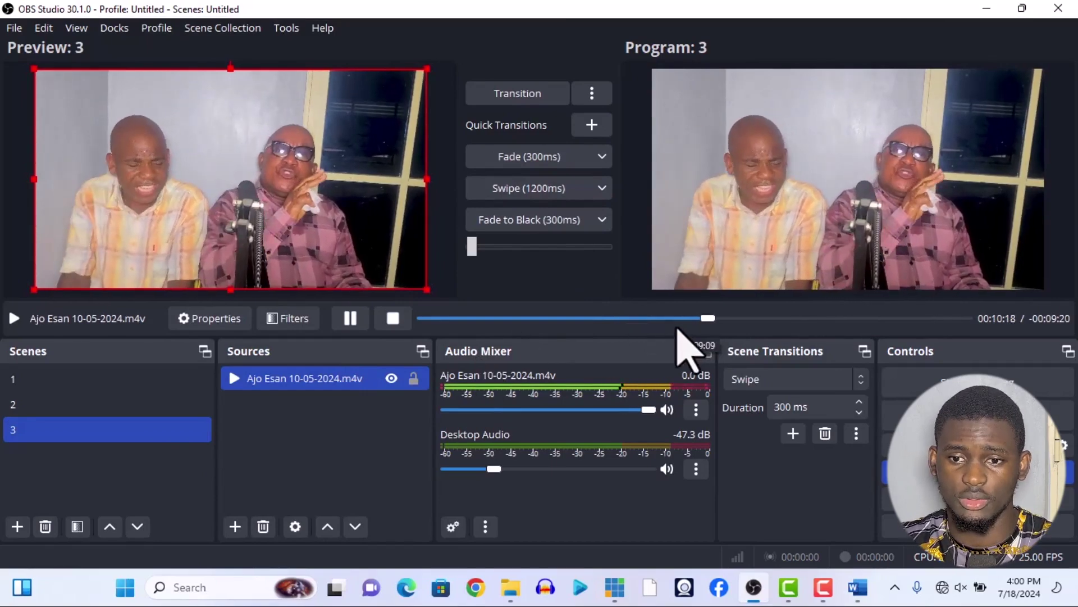
drag(685, 322, 694, 318)
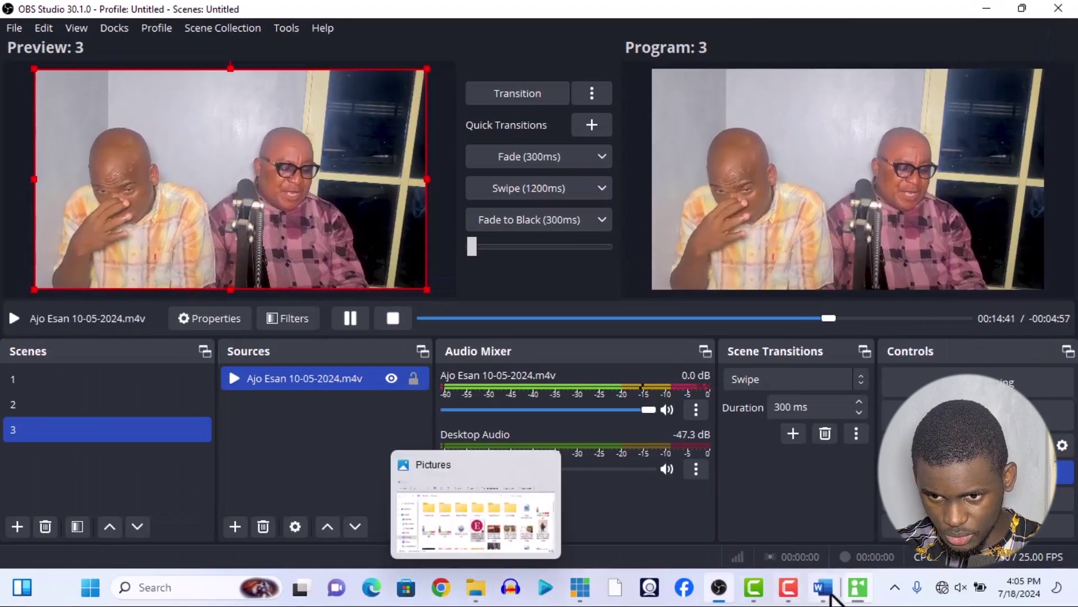
Step: Switch to vMix and its vMix Social window, minimizing OBS Studio and closing the Pictures folder
click(858, 587)
click(1036, 14)
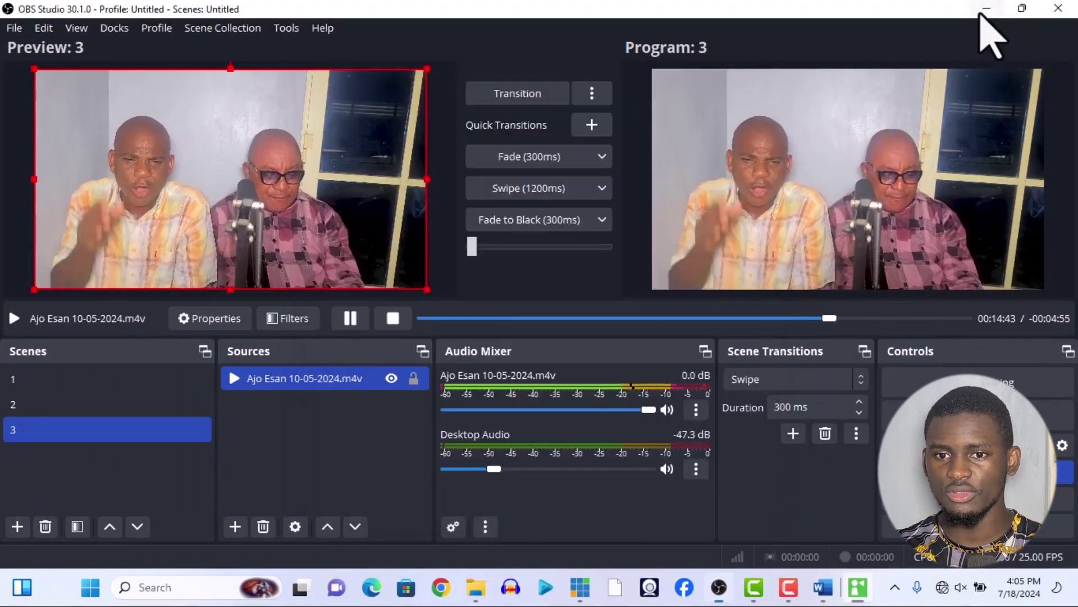
click(983, 10)
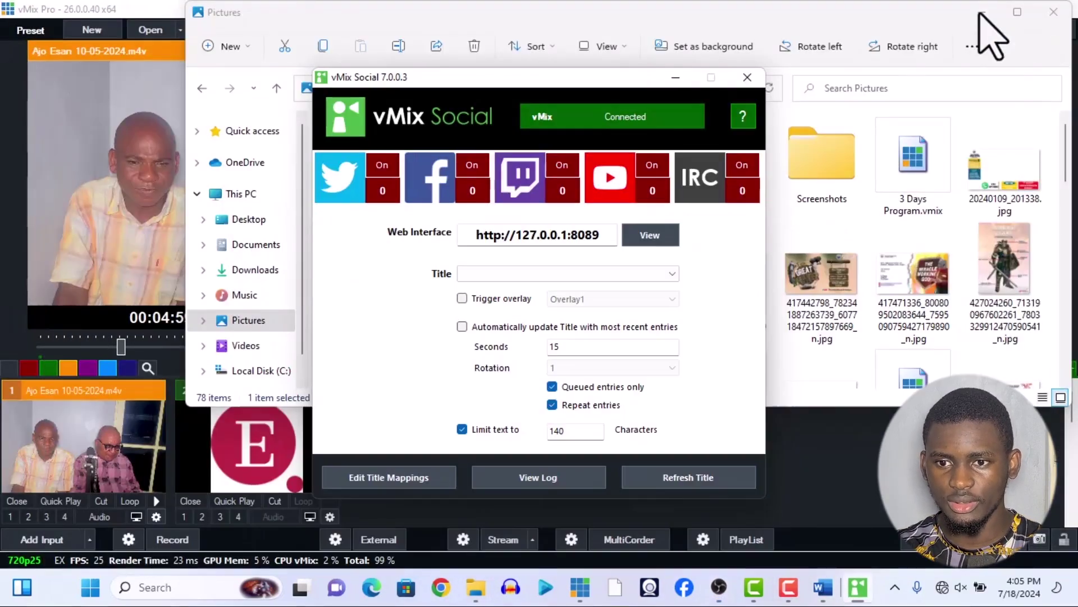
click(1064, 17)
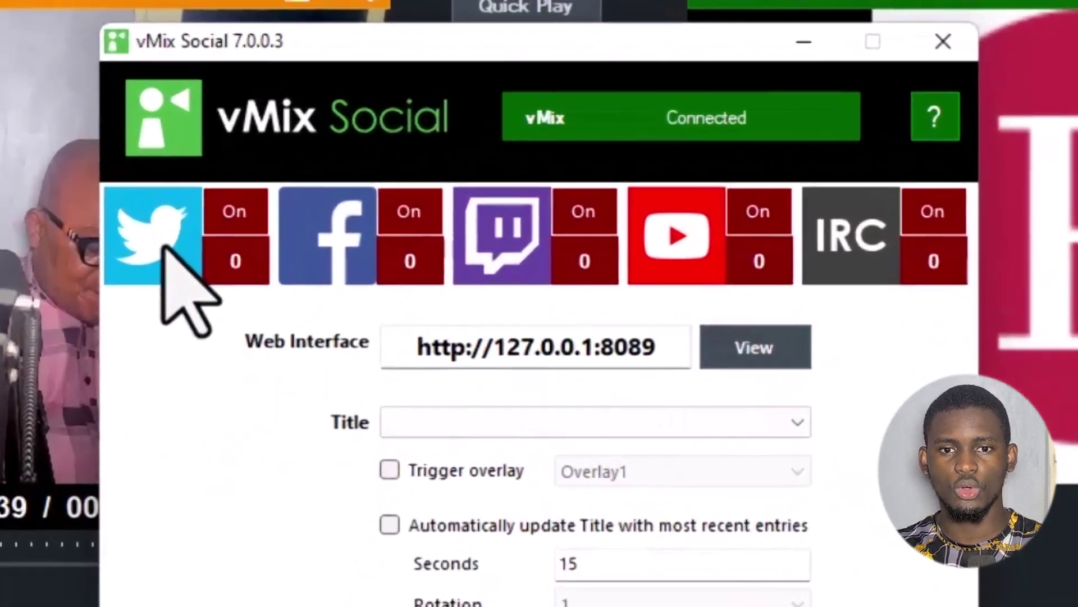